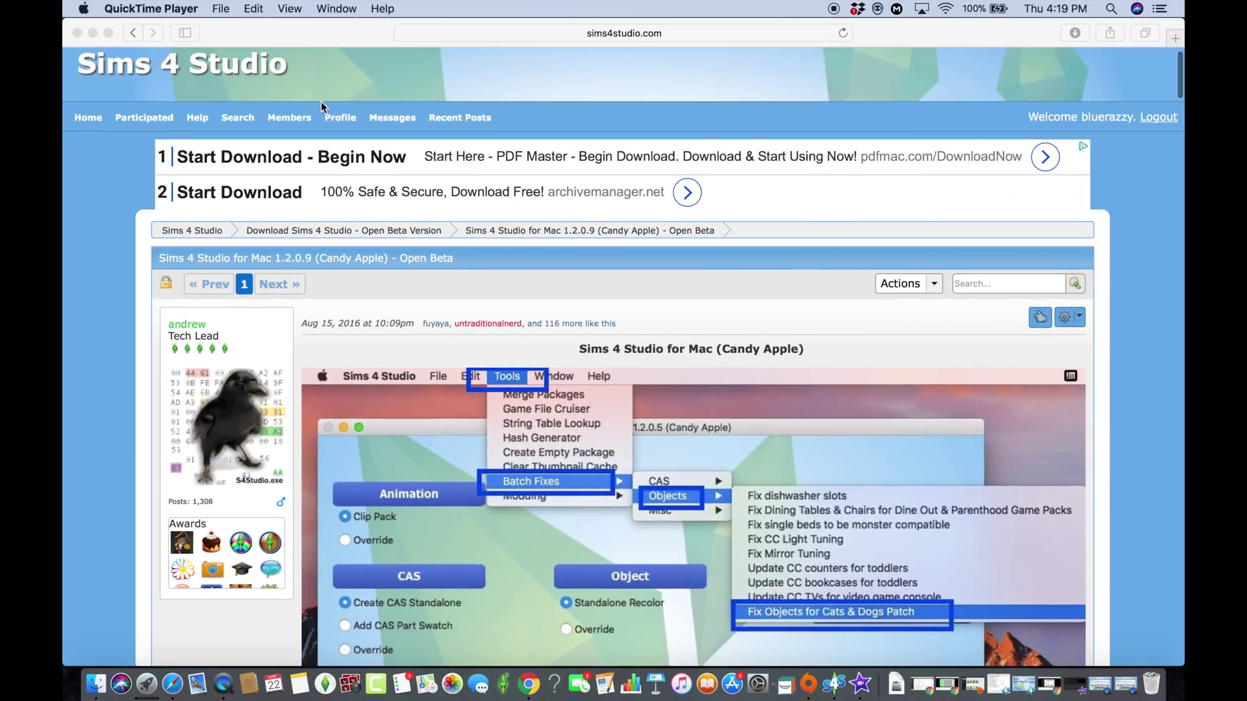
Scroll the Sims 4 Studio for Mac 1.2.0.9 beta thread to its Main Download (Google Drive) link.
scroll(320, 102, "down", 5)
scroll(320, 101, "down", 3)
scroll(321, 102, "up", 10)
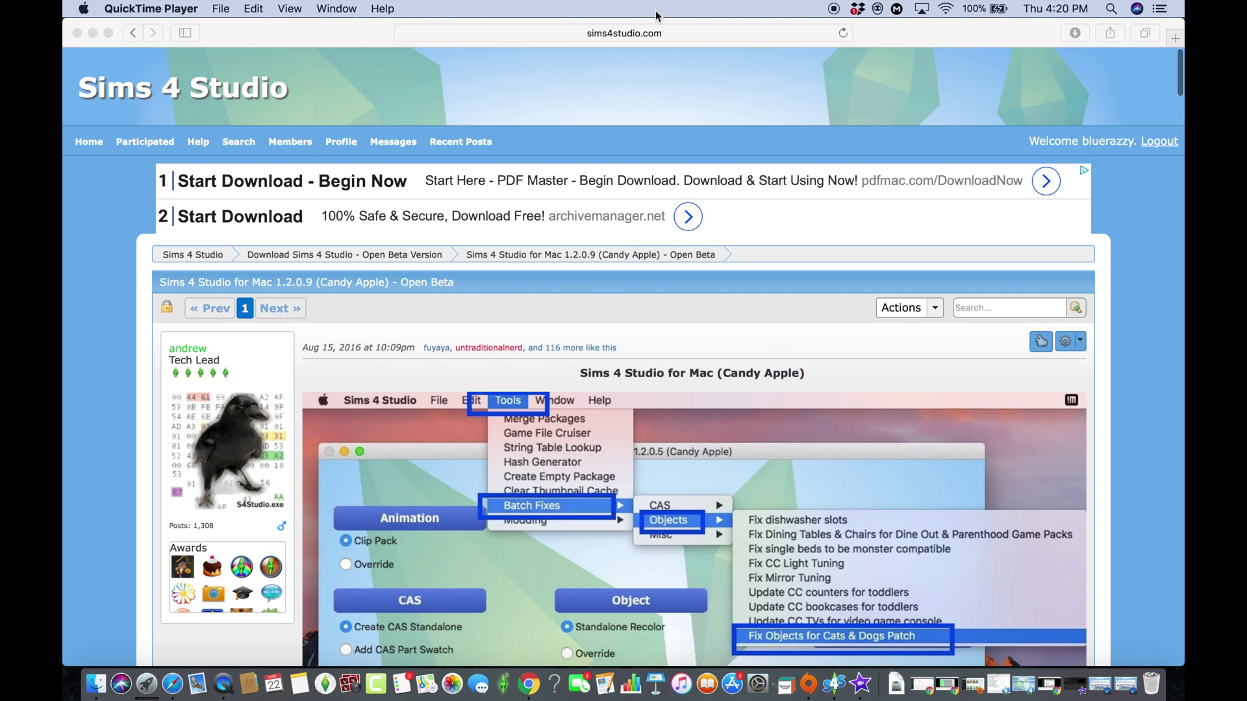
left_click(671, 33)
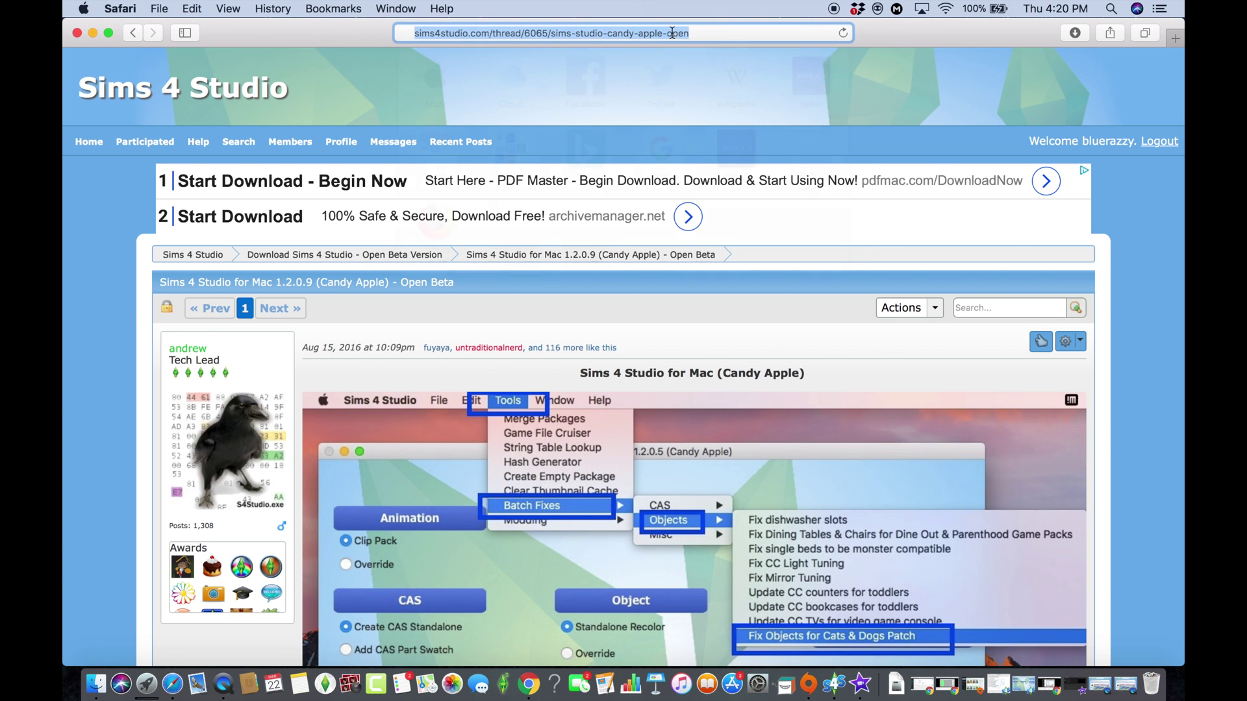
left_click(736, 33)
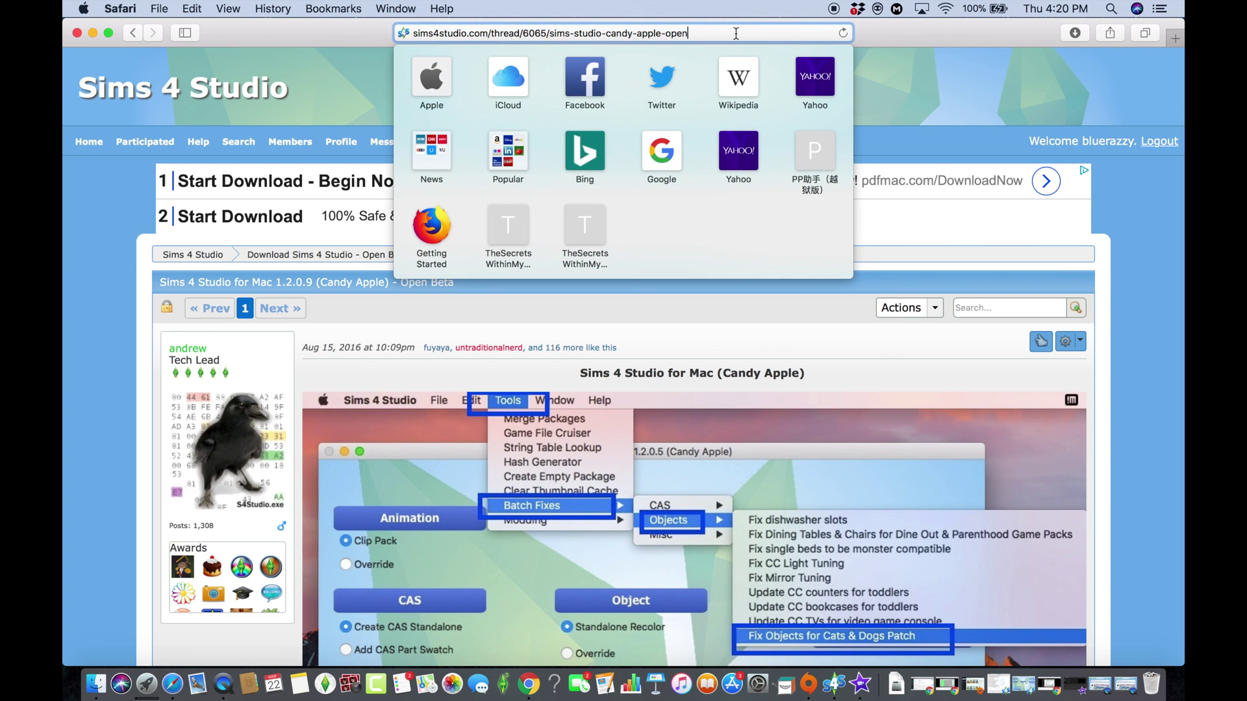
left_click(890, 76)
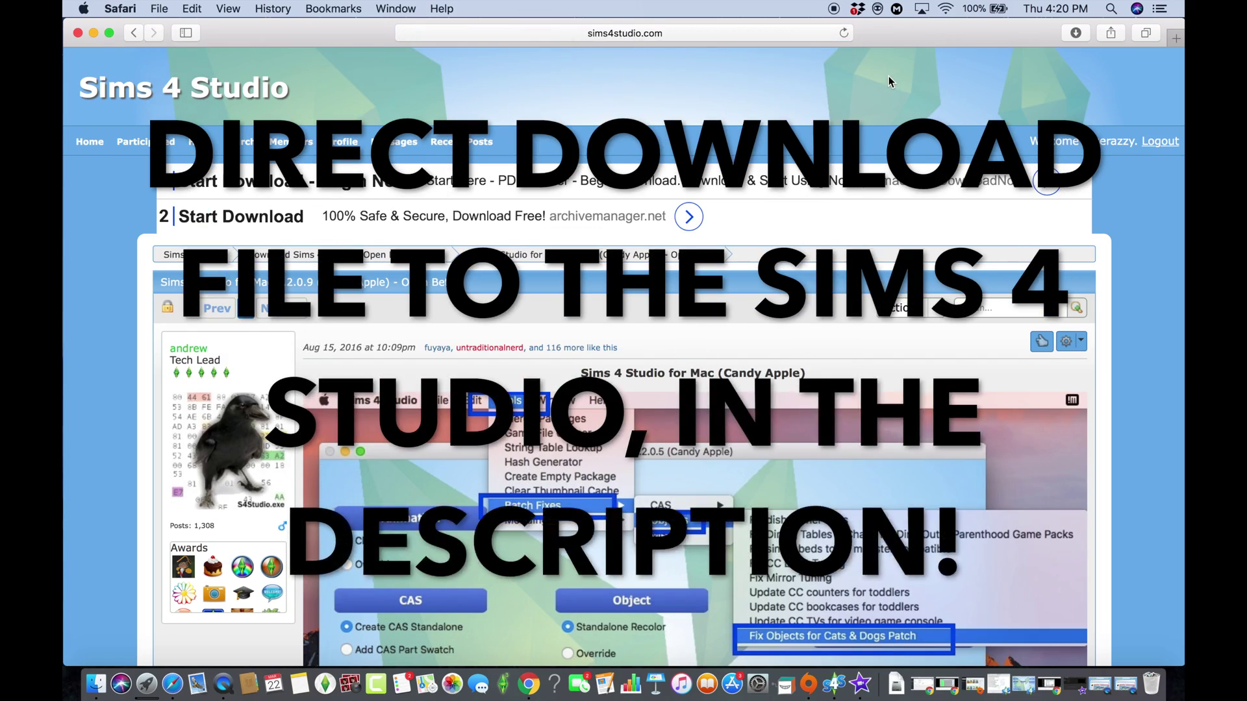
scroll(889, 76, "down", 10)
scroll(1089, 123, "up", 10)
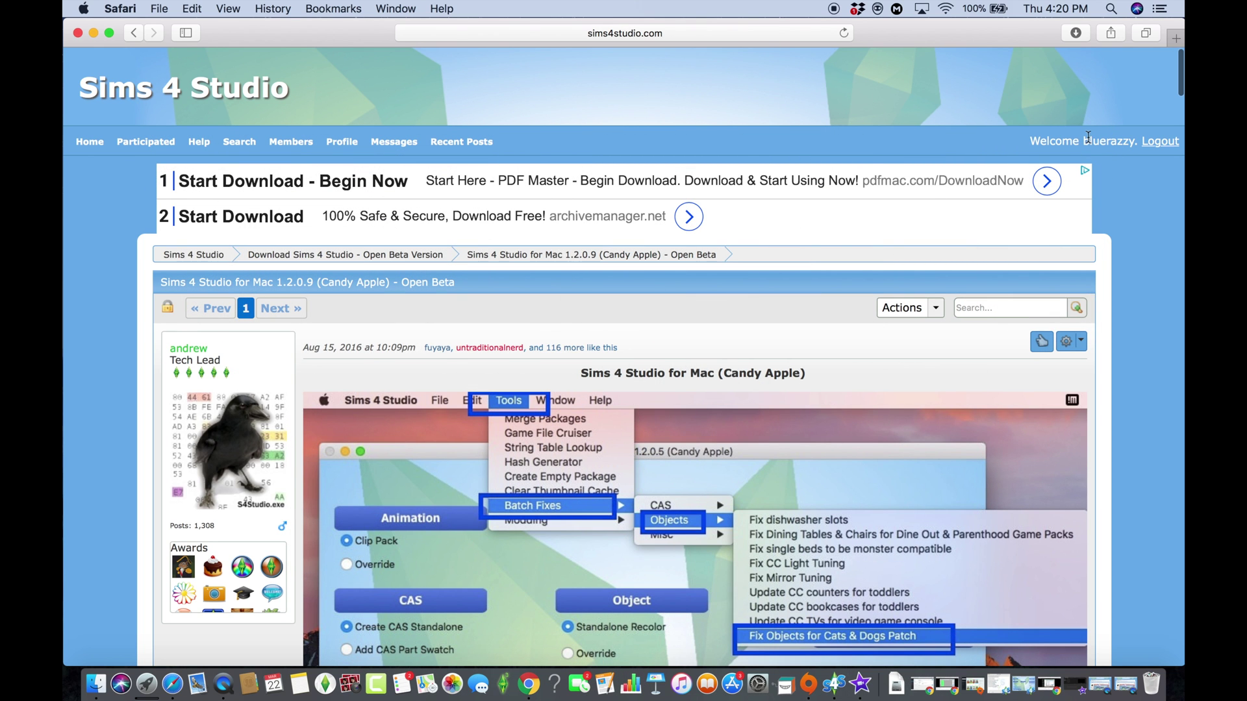
scroll(389, 452, "down", 10)
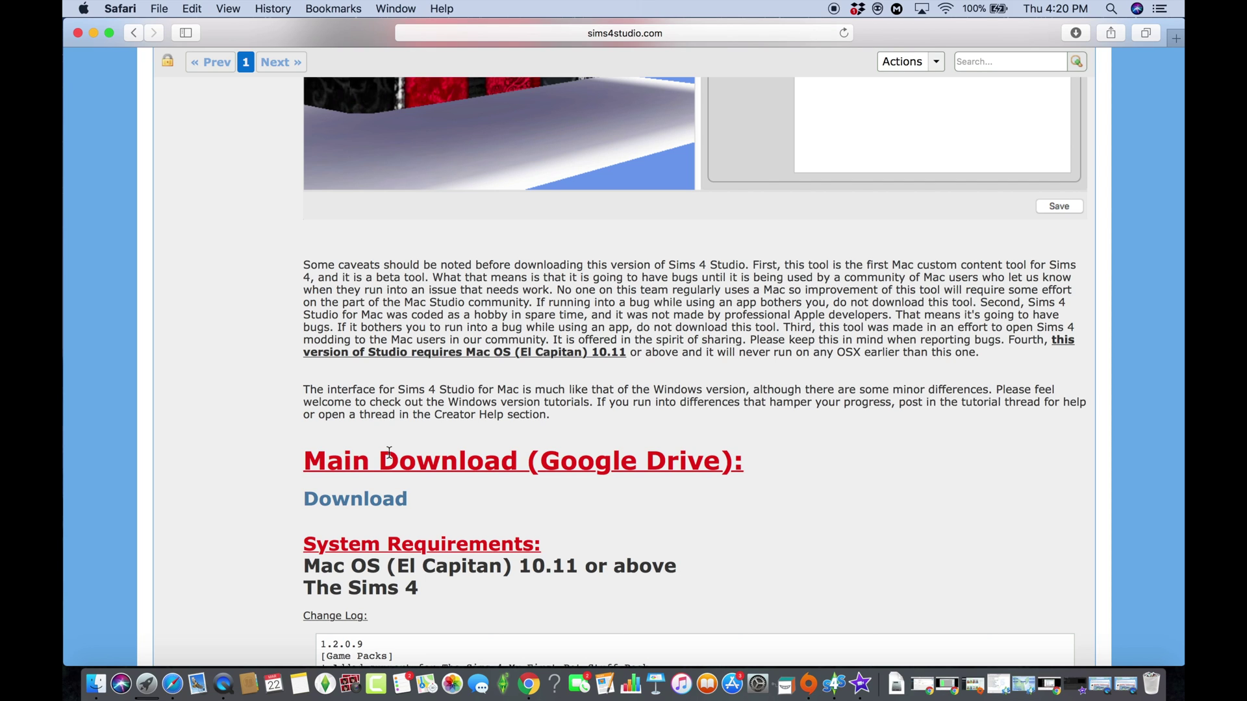
Preview the installer on Google Drive, close that page, then minimize Safari to reveal the desktop.
left_click(366, 504)
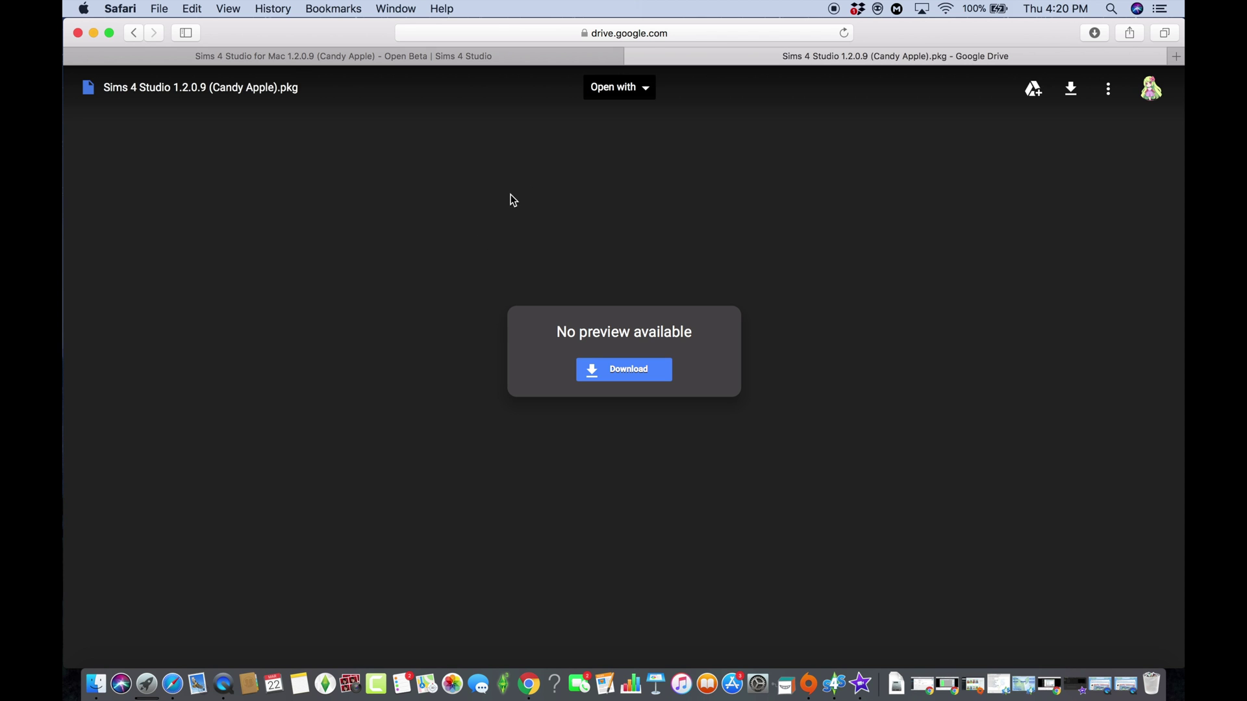
left_click(636, 57)
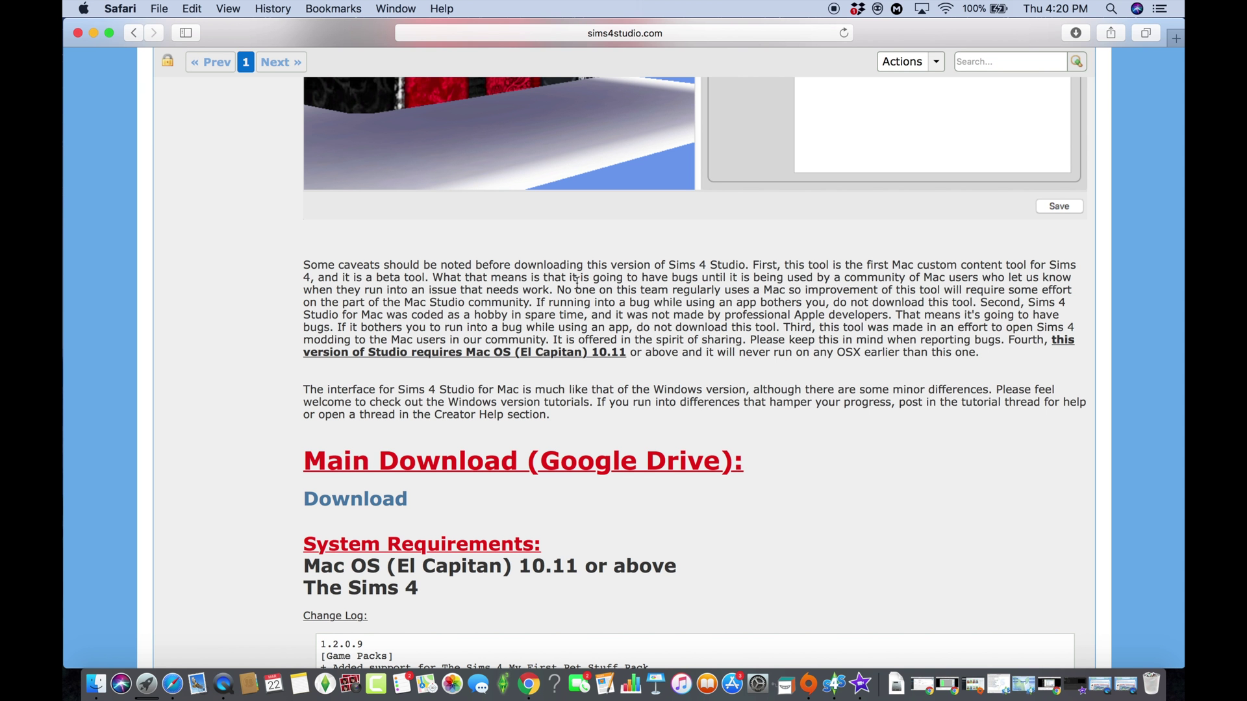
scroll(576, 284, "down", 5)
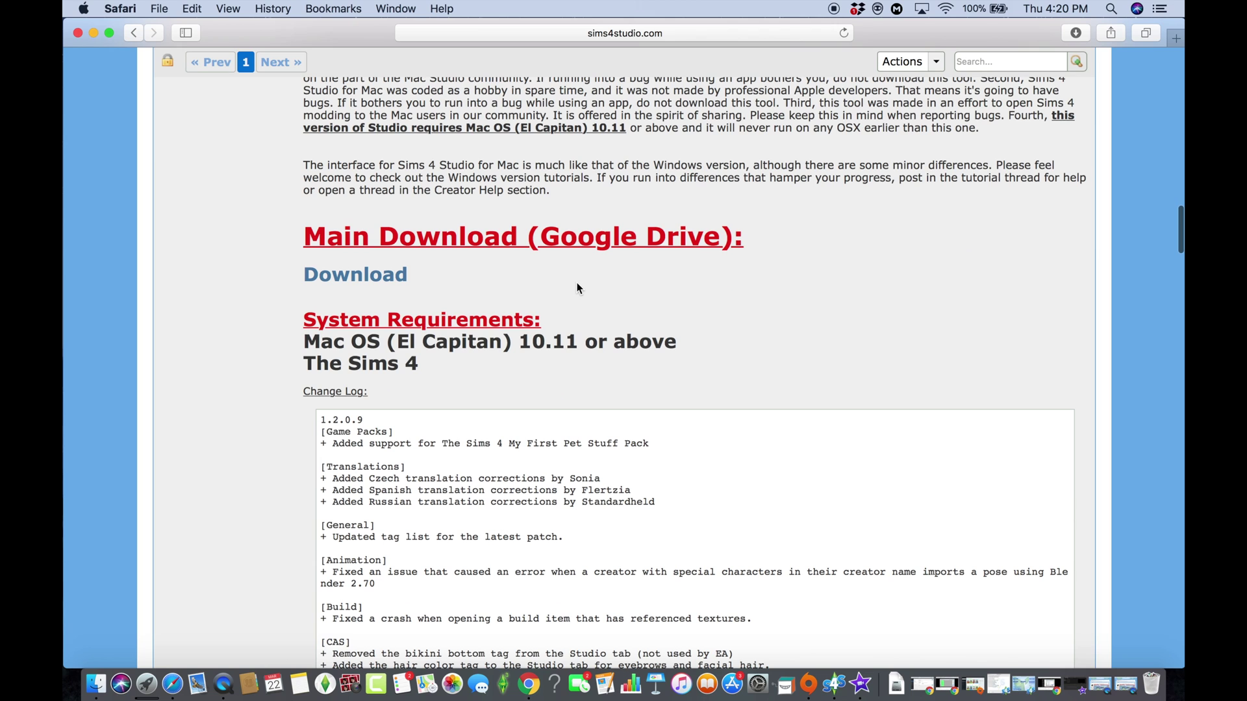
left_click(94, 33)
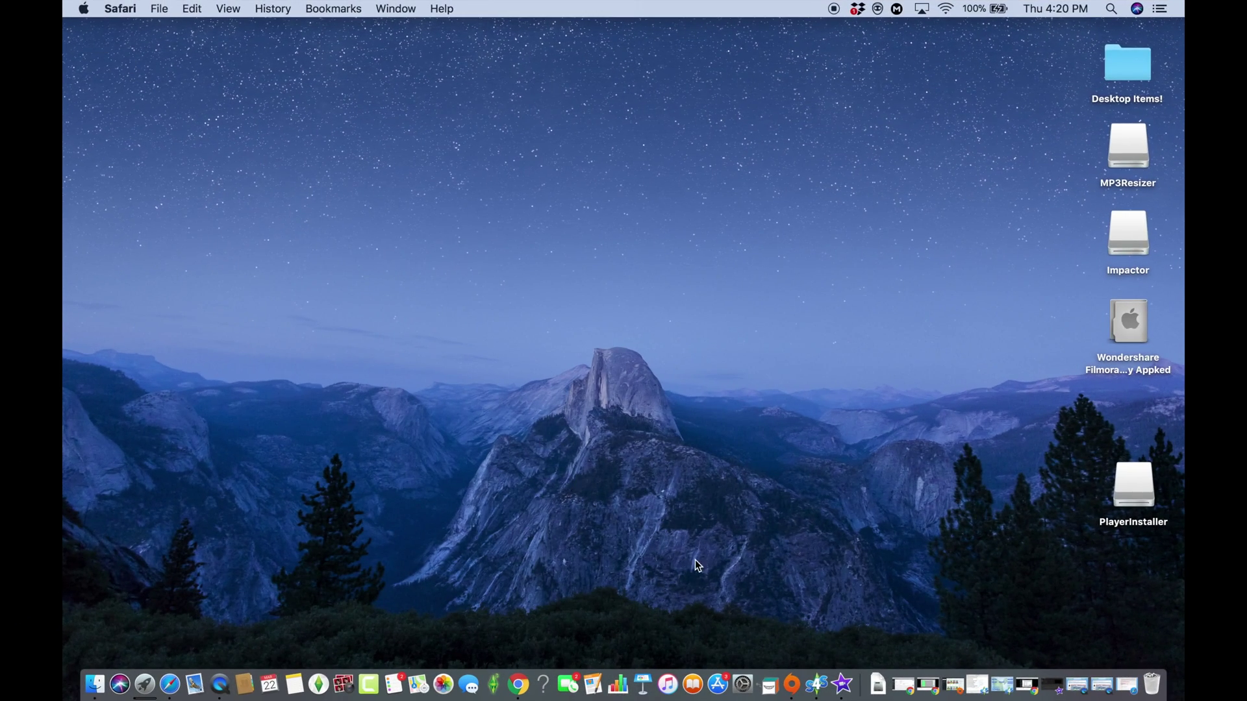
Launch Sims 4 Studio 1.2.0.8 from the Dock and bring up its start window.
left_click(815, 685)
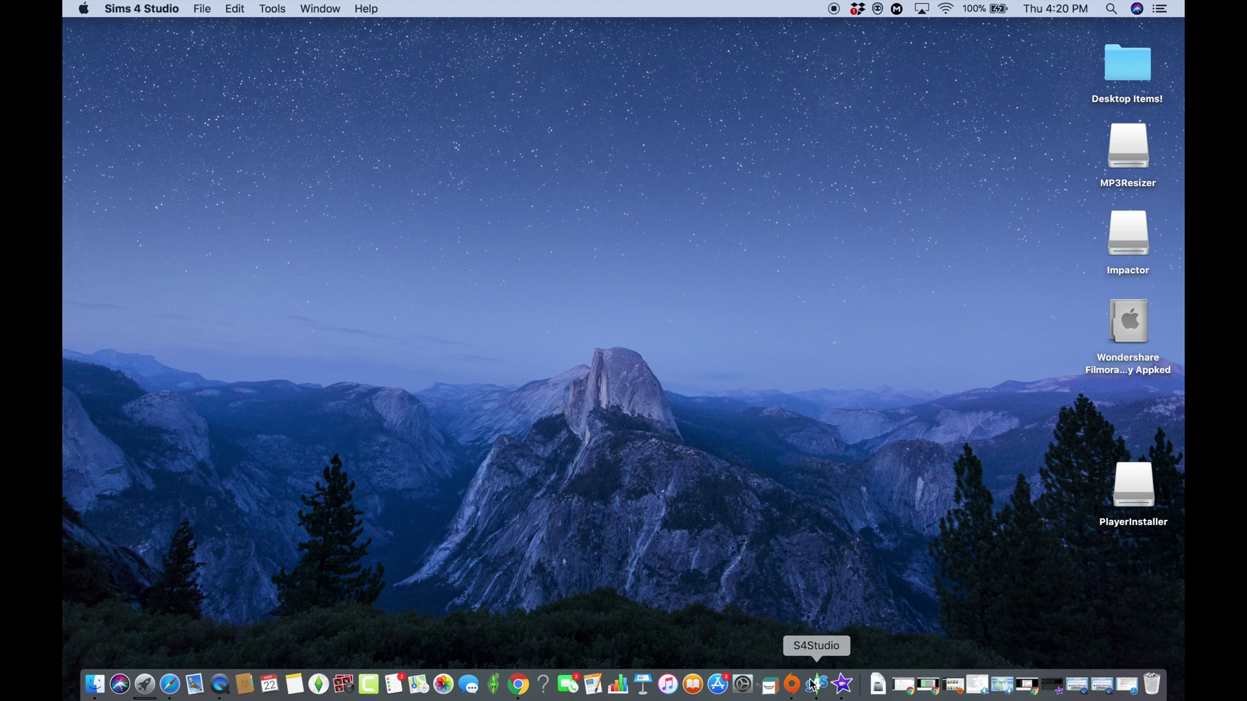
left_click(814, 686)
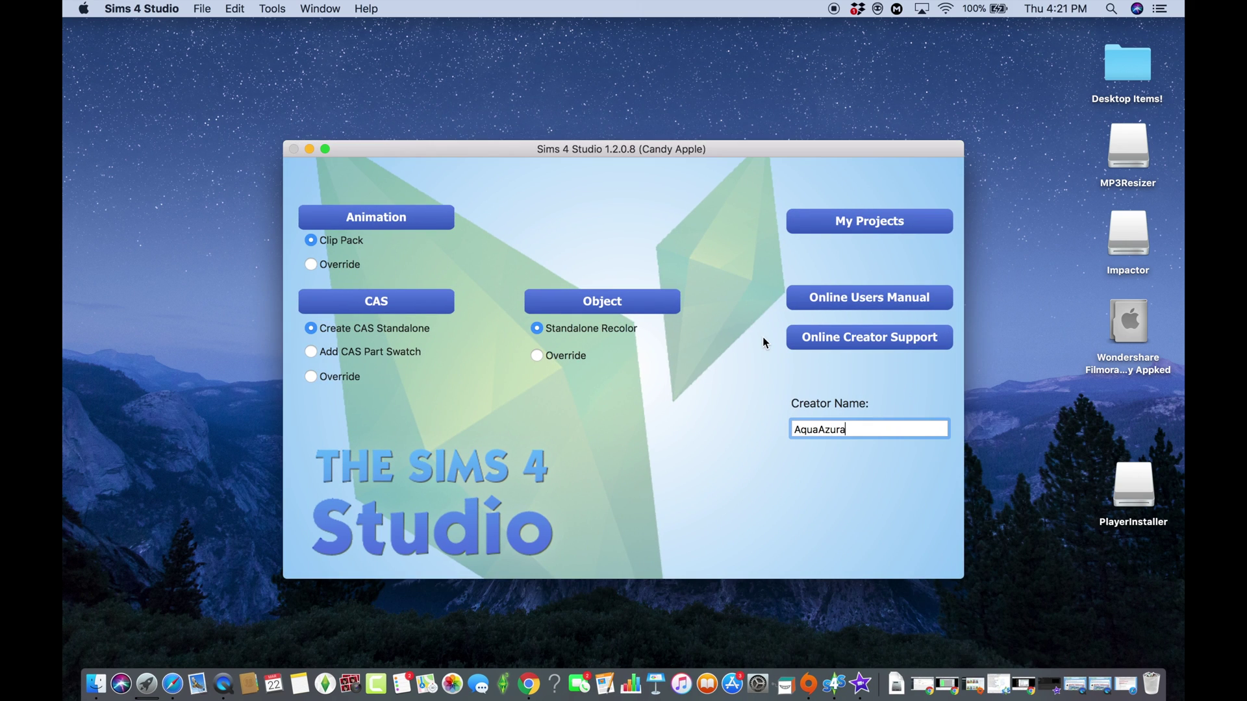
Open Tools > Merge Packages and start adding packages with the Add button.
left_click(272, 7)
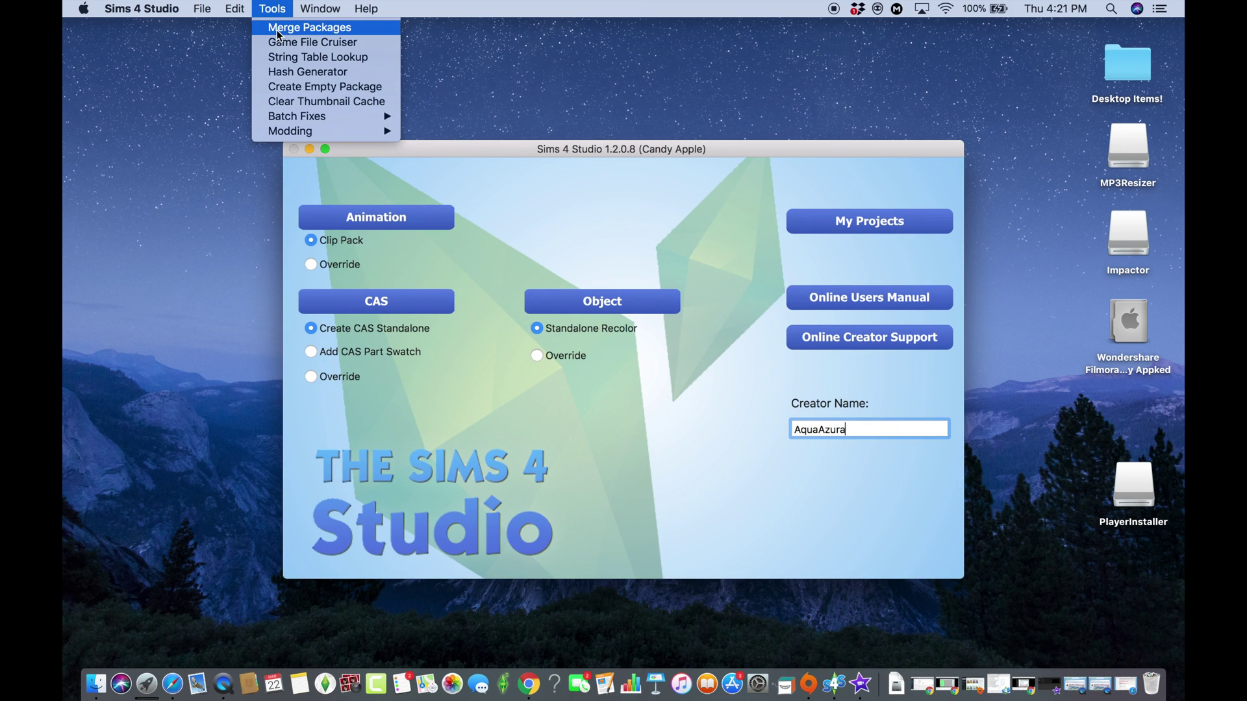
left_click(275, 30)
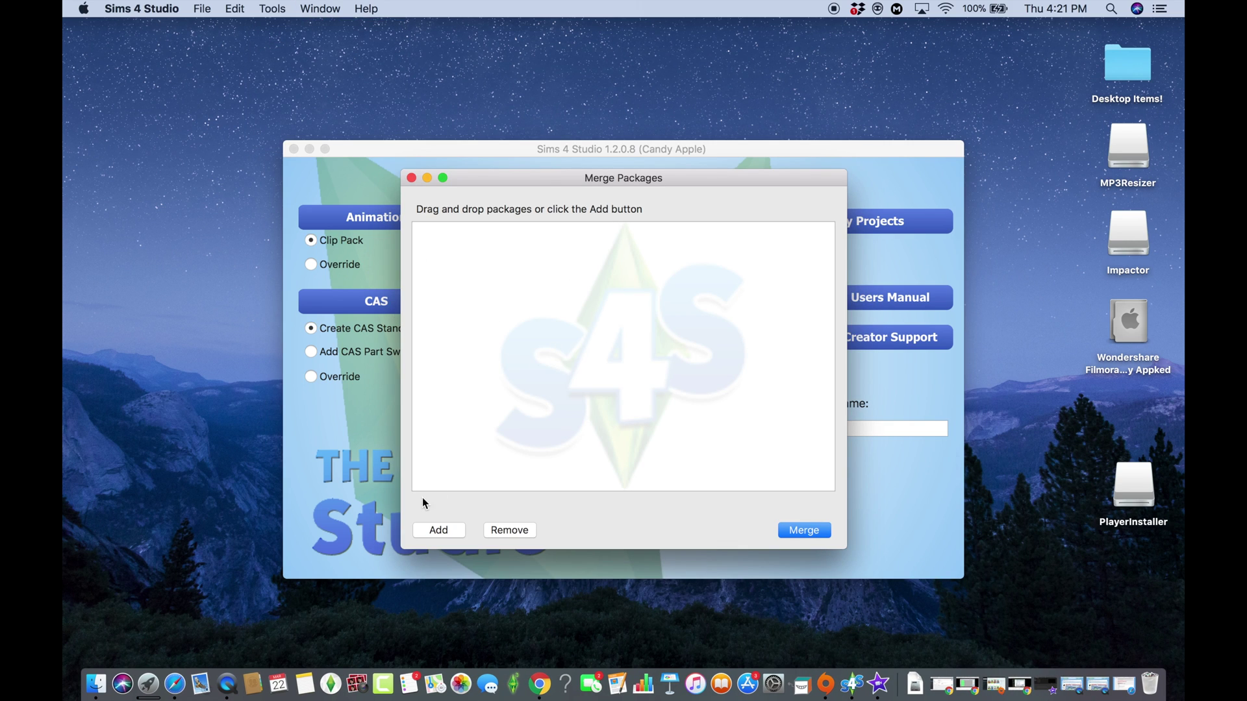
left_click(439, 532)
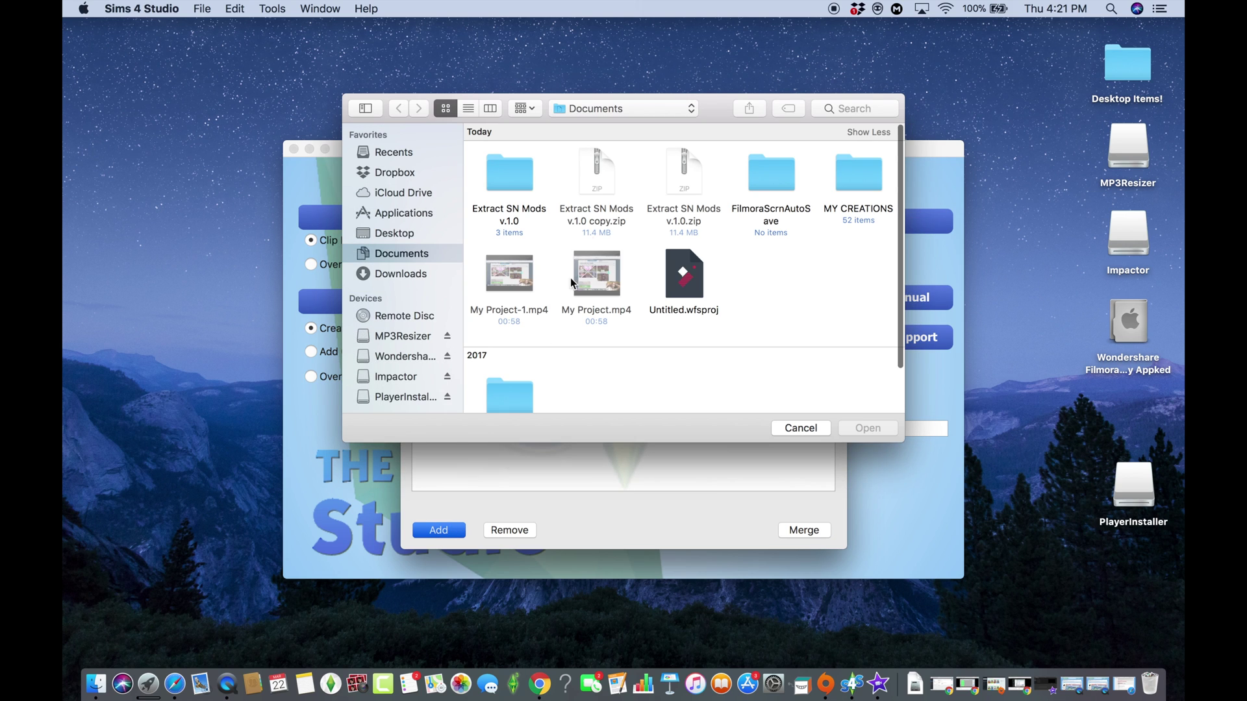
Reopen the package picker and browse through Electronic Arts and The Sims 4 into Mods.
left_click(805, 430)
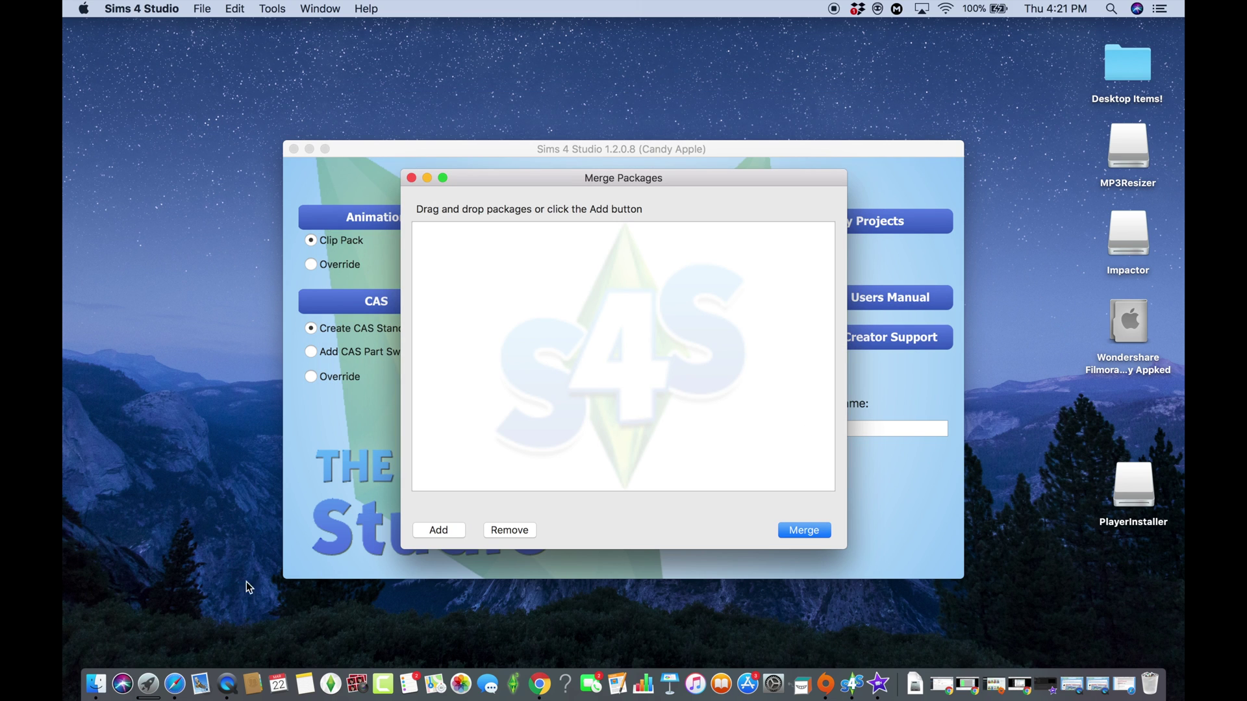
left_click(449, 531)
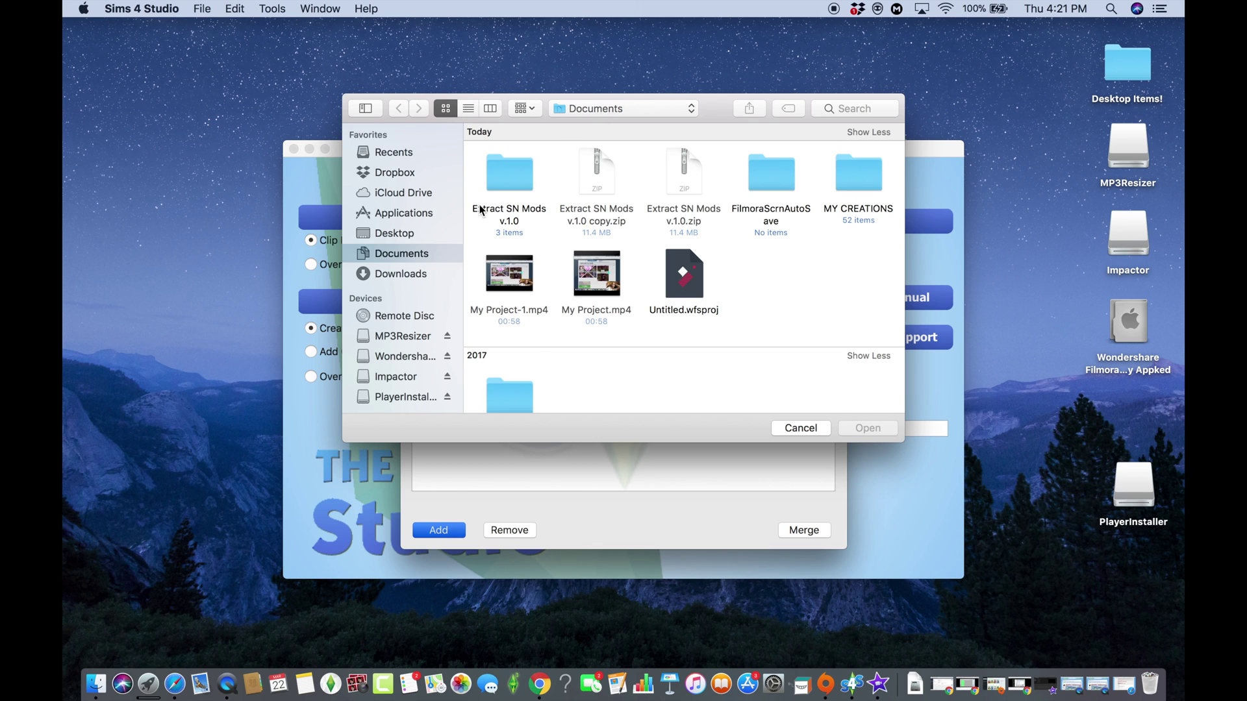
scroll(480, 210, "down", 2)
double_click(495, 338)
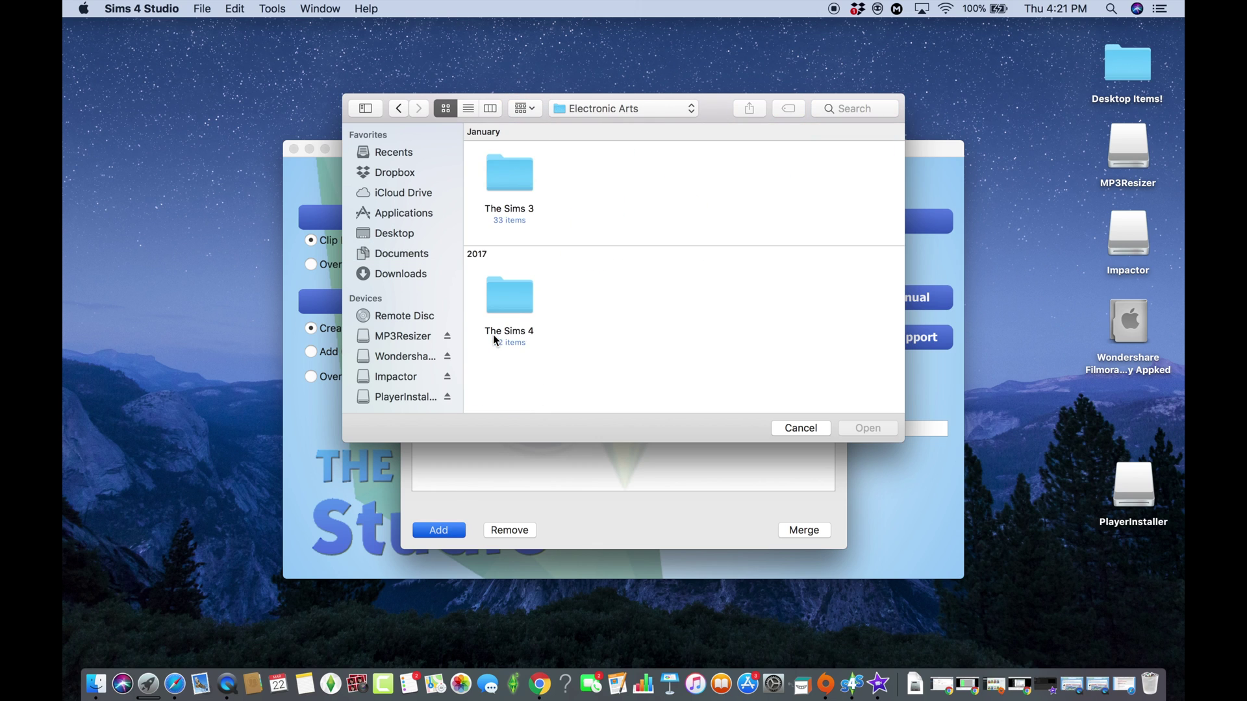
double_click(512, 306)
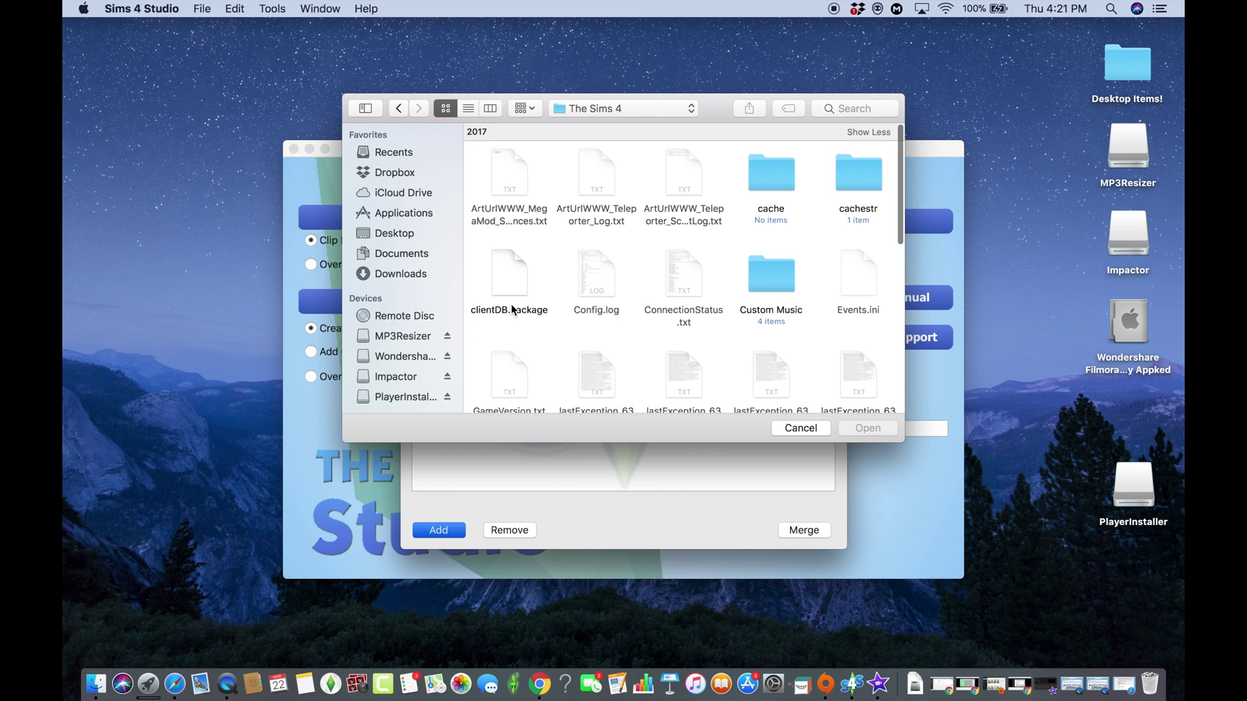
scroll(820, 252, "down", 3)
double_click(790, 242)
Open the HAIR folder and select its first hair package.
scroll(773, 180, "down", 2)
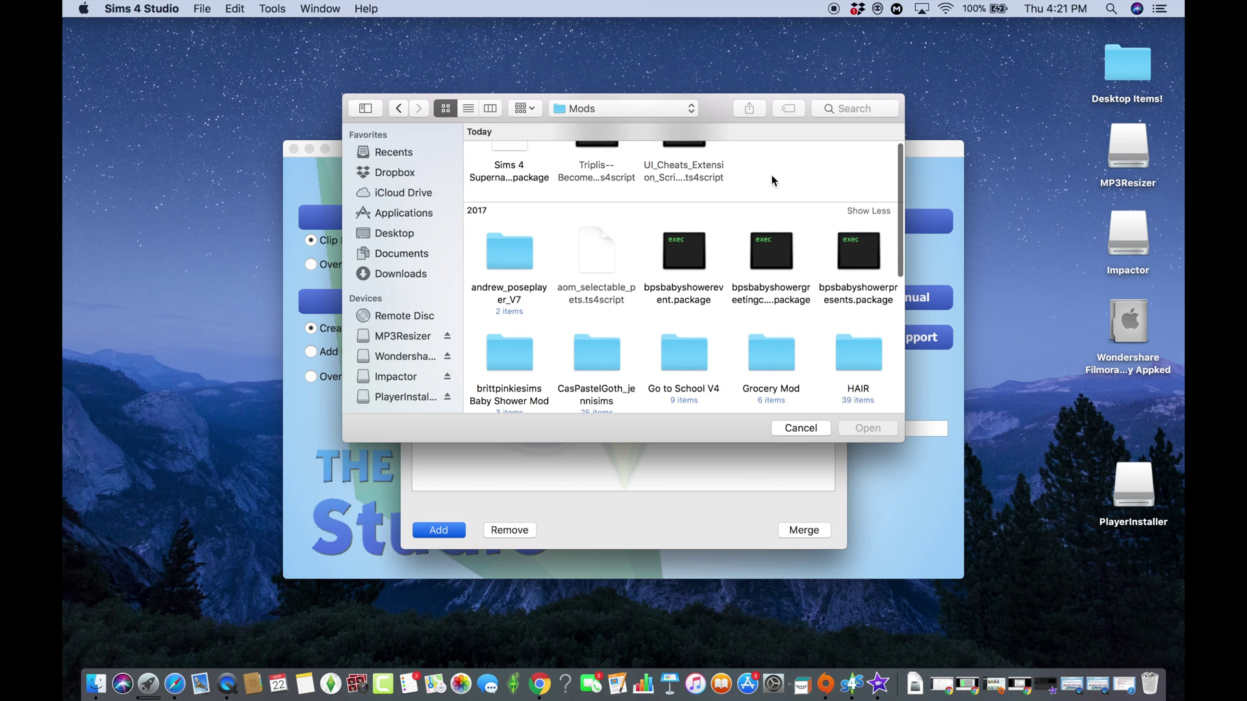
scroll(772, 174, "up", 2)
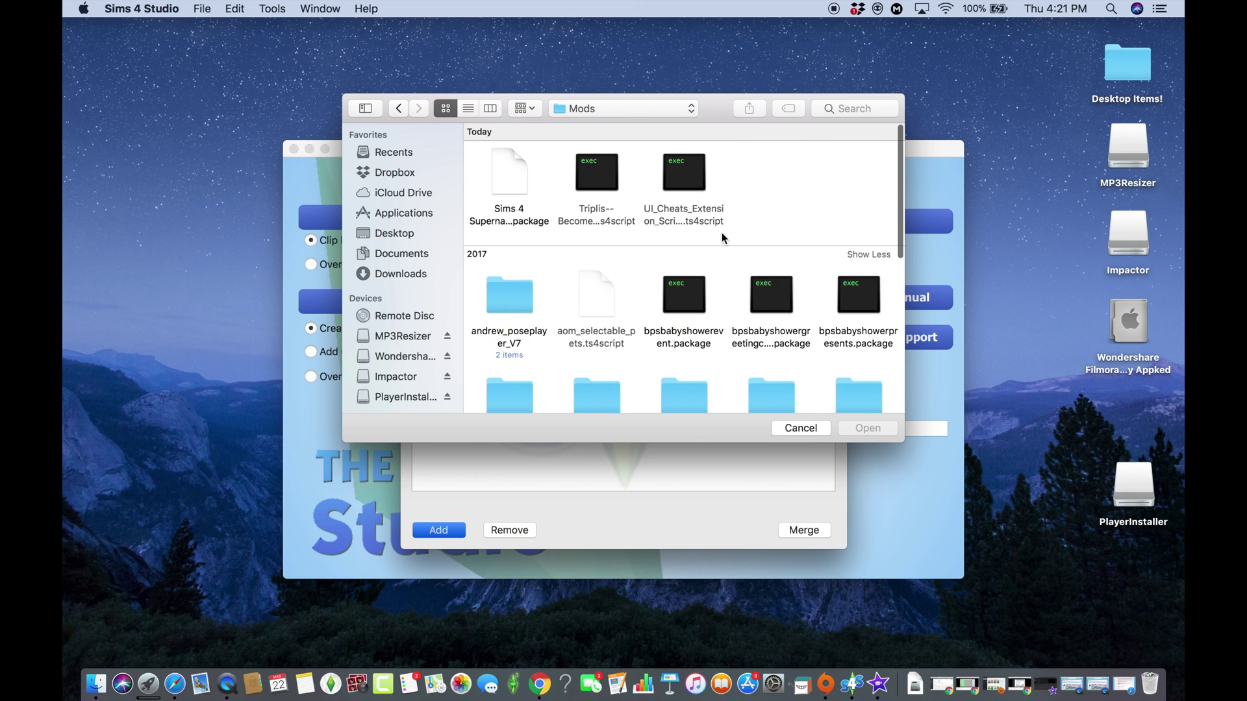
scroll(637, 330, "down", 2)
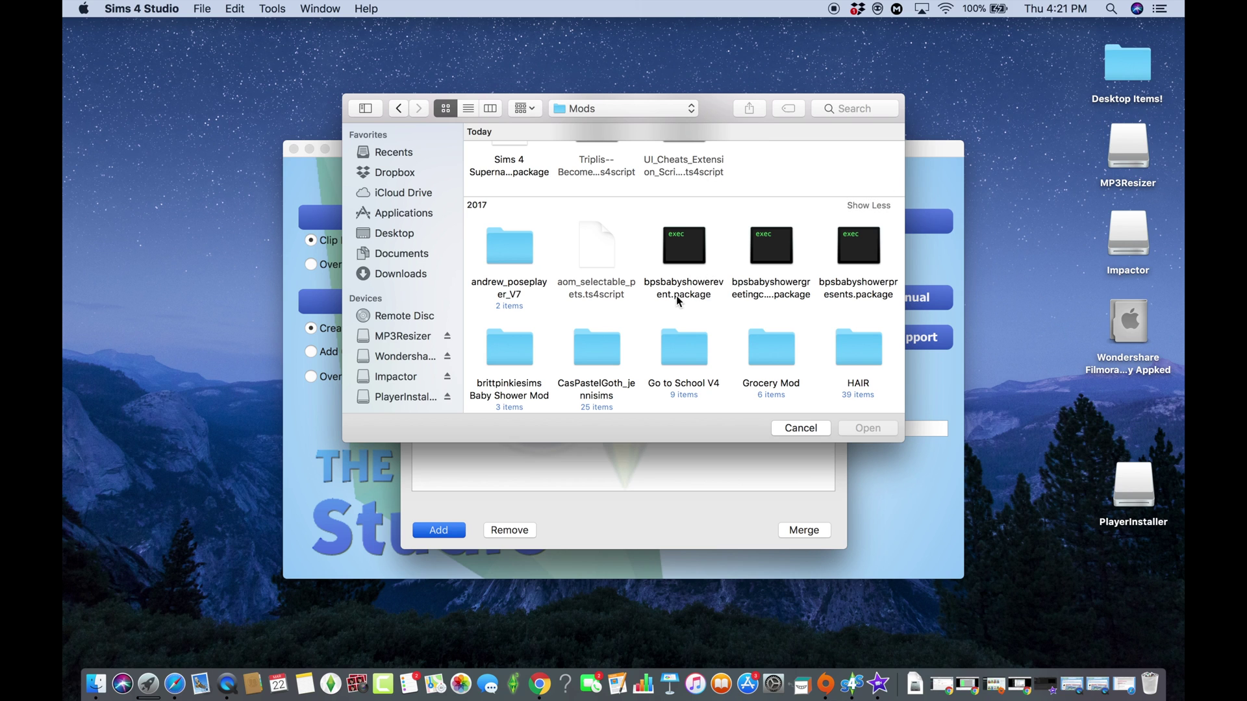
scroll(687, 292, "down", 2)
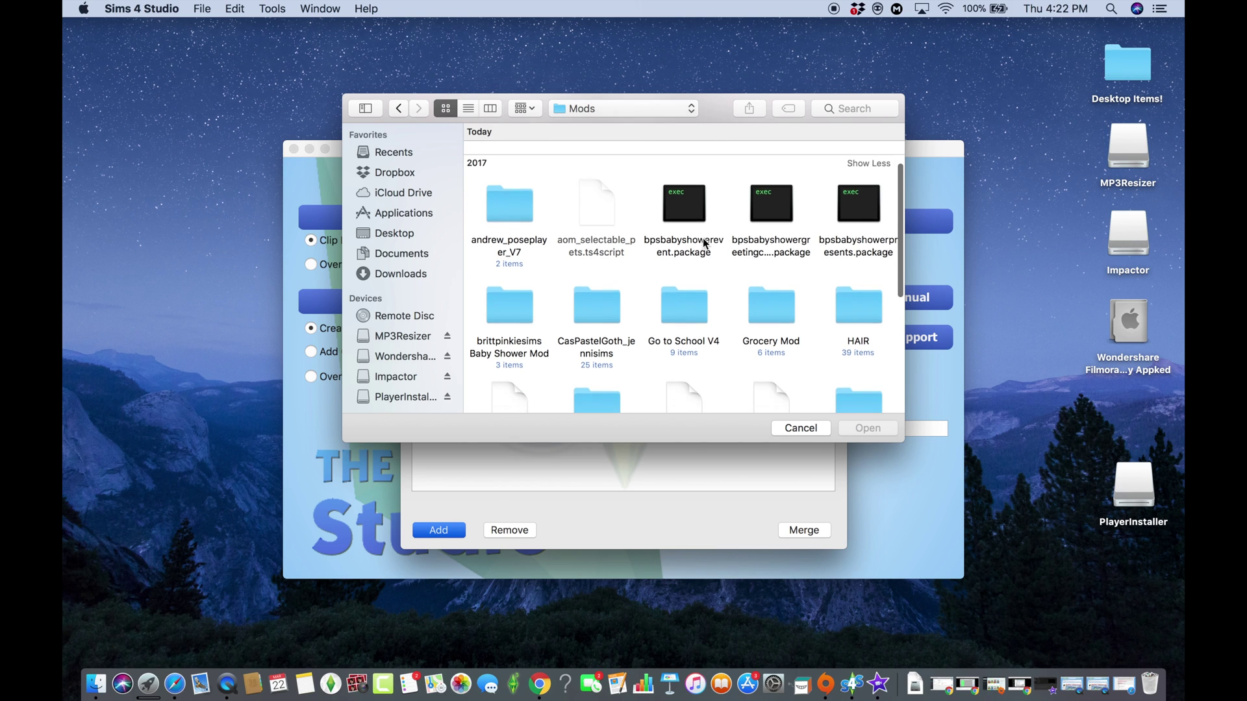
scroll(650, 302, "down", 5)
double_click(852, 198)
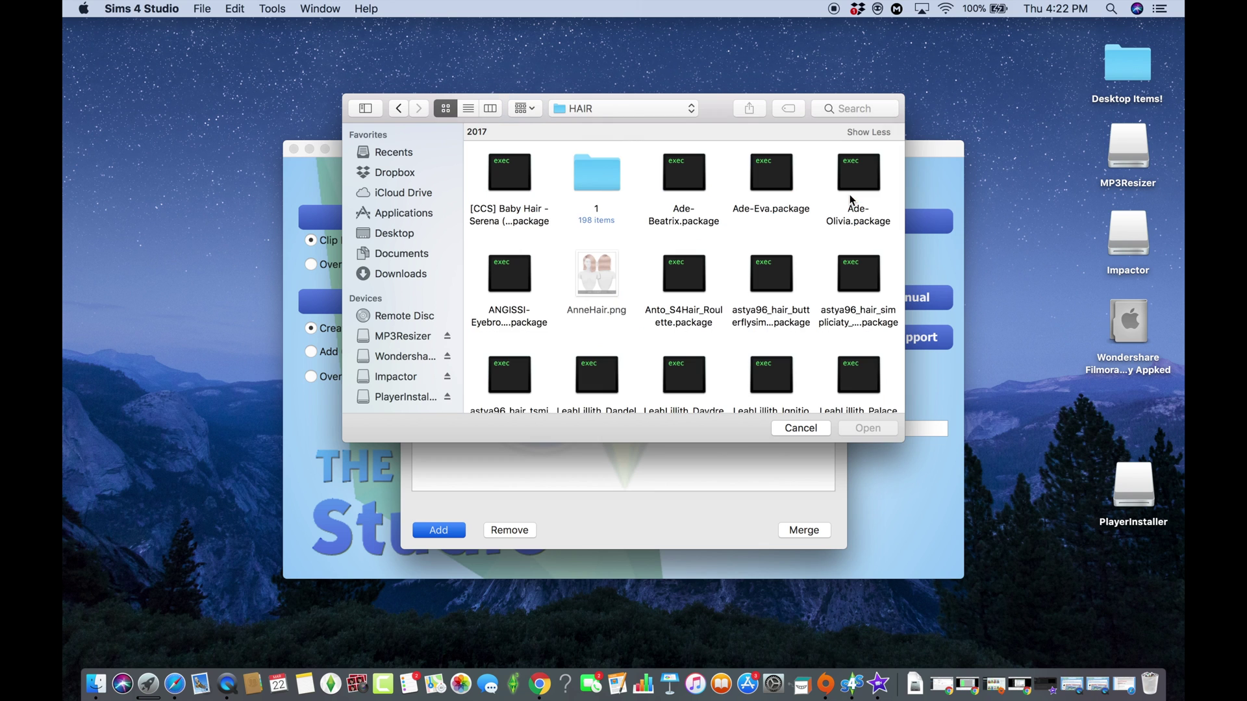
scroll(812, 221, "down", 15)
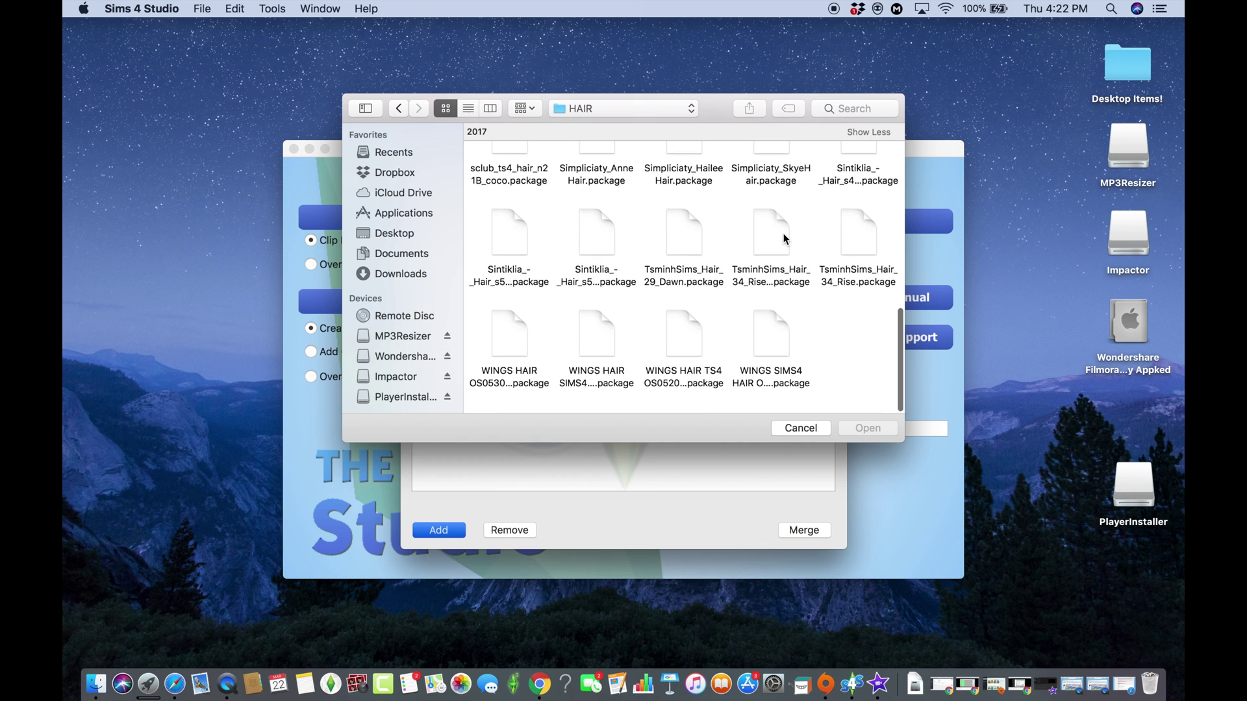
scroll(784, 239, "up", 15)
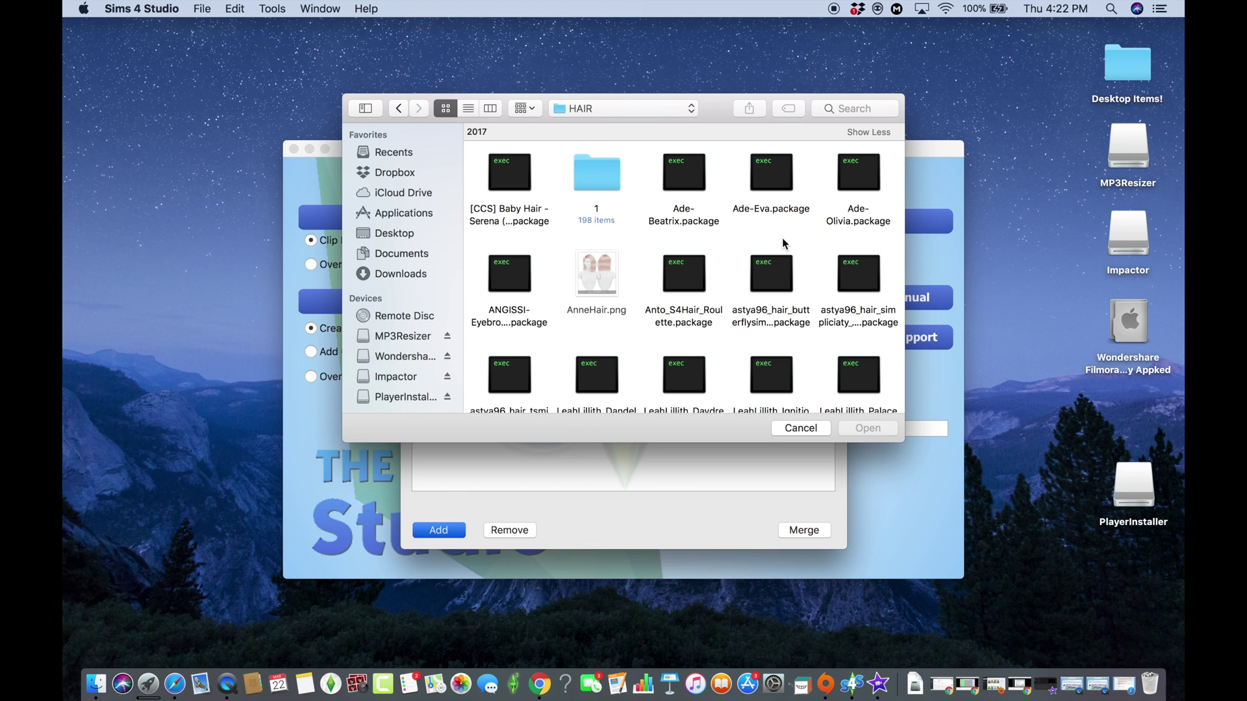
left_click(514, 179)
scroll(652, 255, "down", 10)
Select every hair package from baby hair through WINGS HAIR and add them to the merge list.
left_click(764, 350)
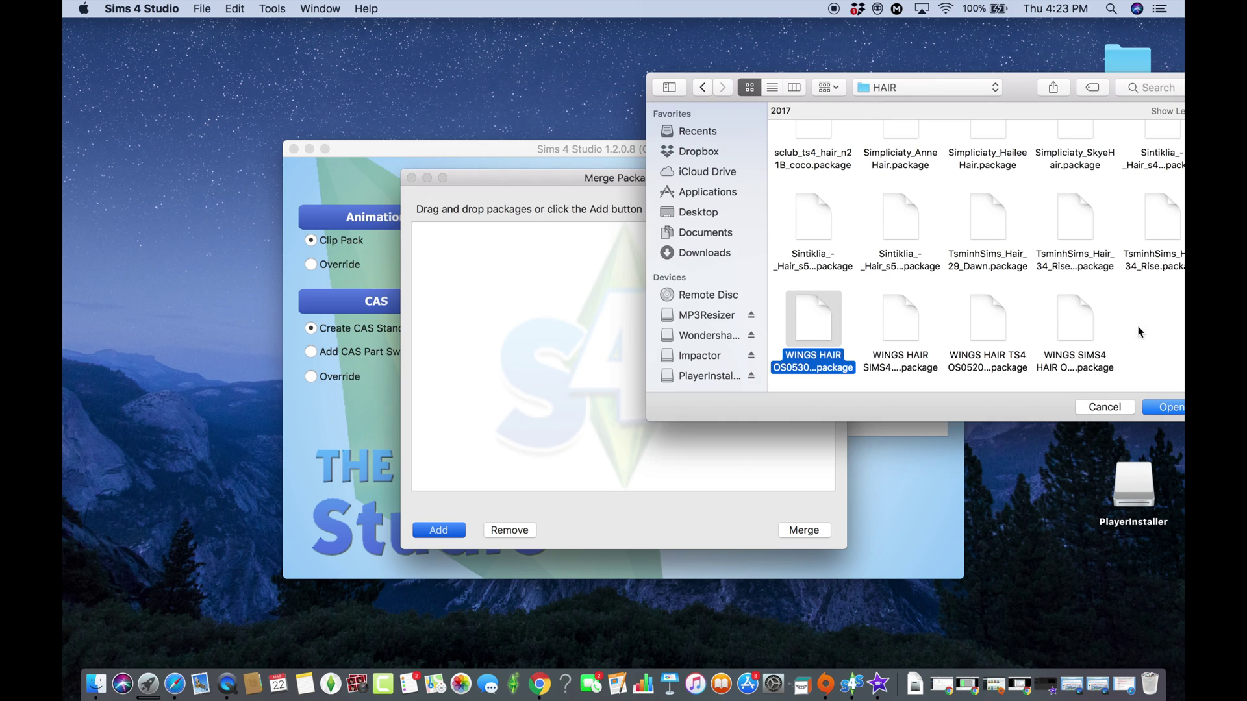
left_click(1165, 348)
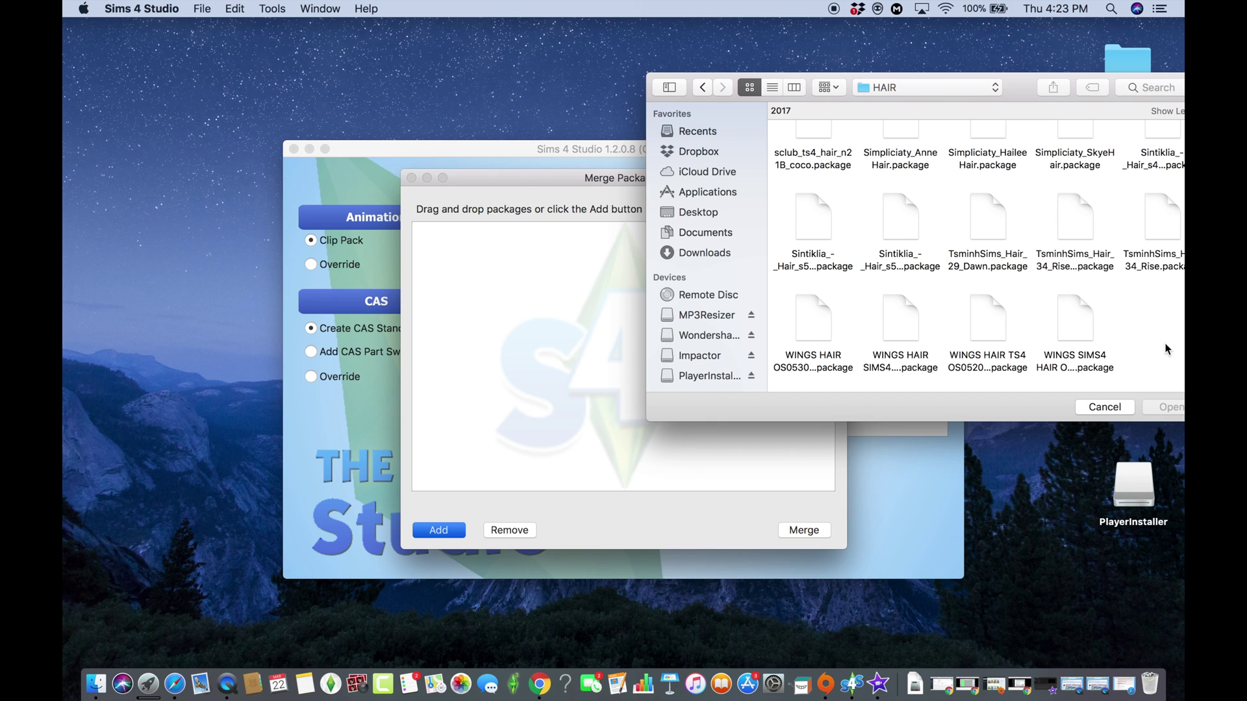
left_click_drag(1135, 336, 608, 266)
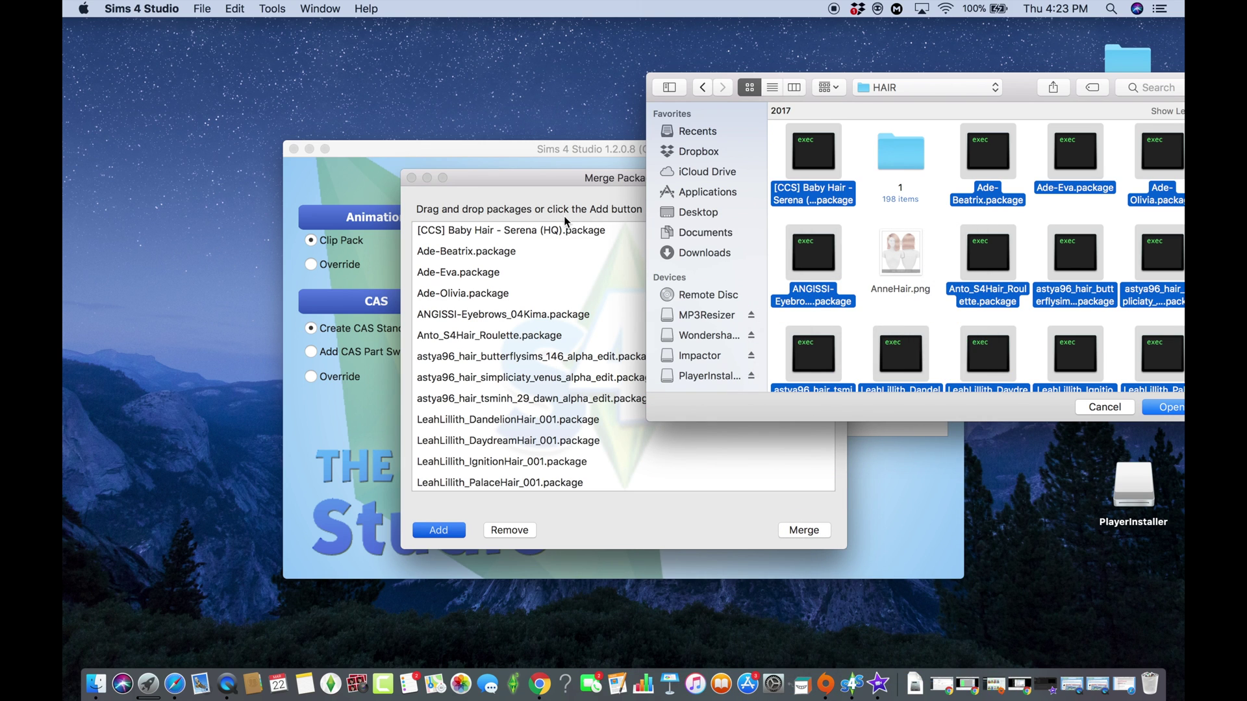
left_click(1117, 405)
scroll(672, 392, "down", 10)
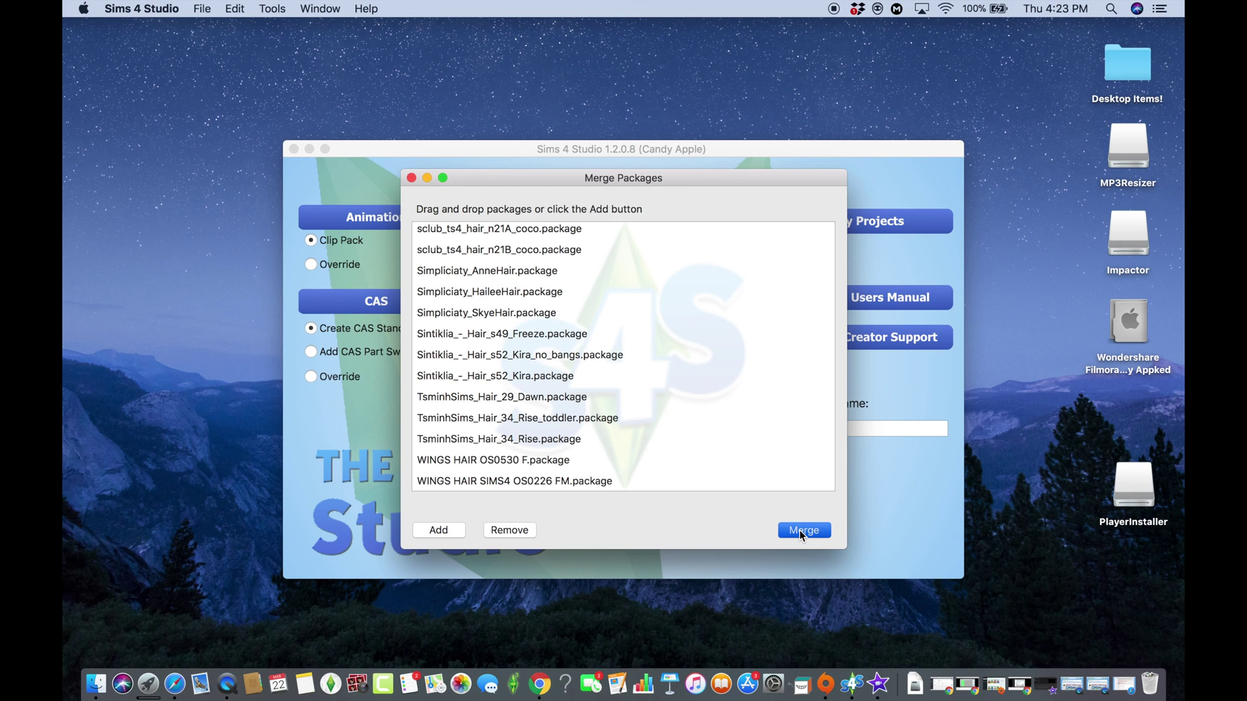
Merge the listed packages, saving the result as 'hair' in the HAIR folder.
left_click(800, 530)
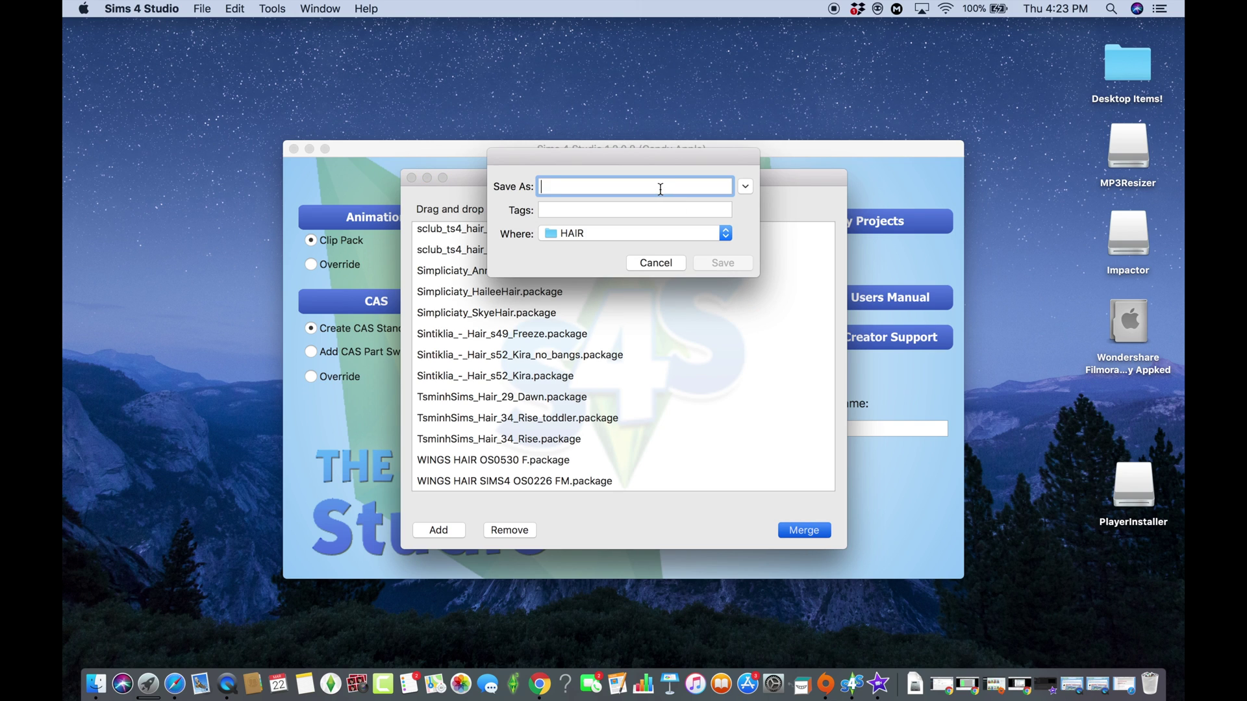
type("haie")
key("BackSpace")
type("r")
key("Return")
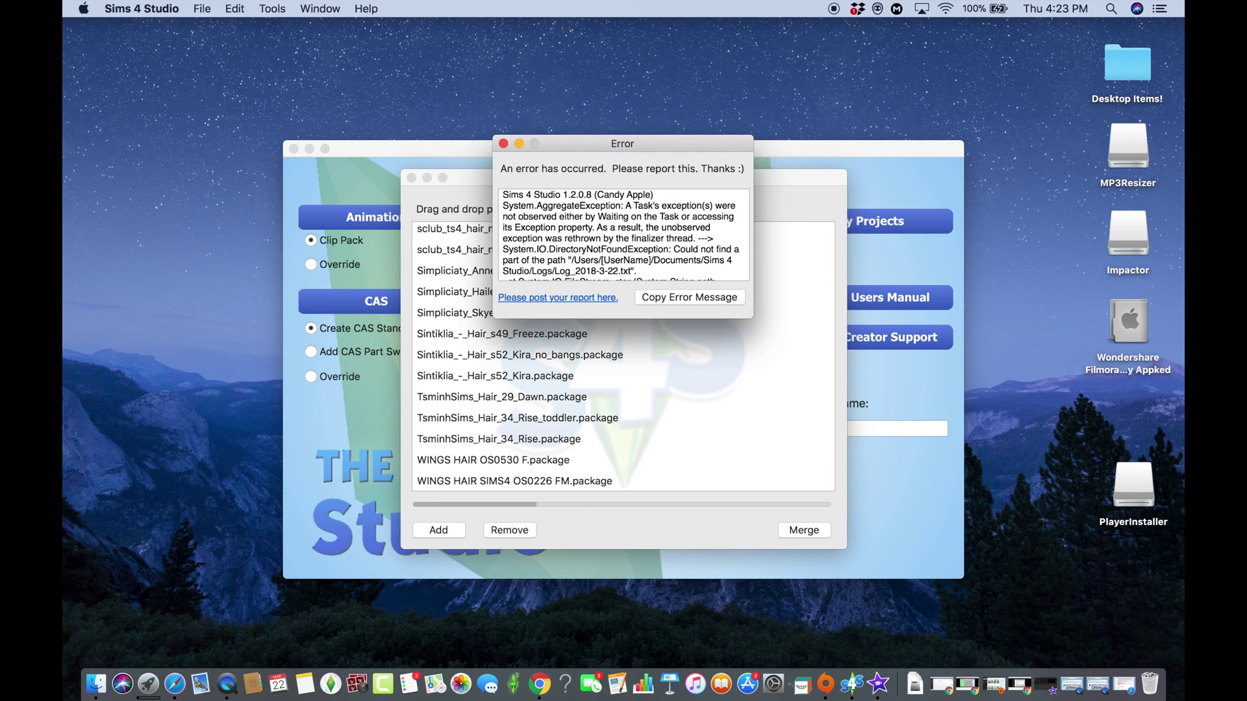
Acknowledge the 37/37 packages merged message and close the error report.
left_click(657, 298)
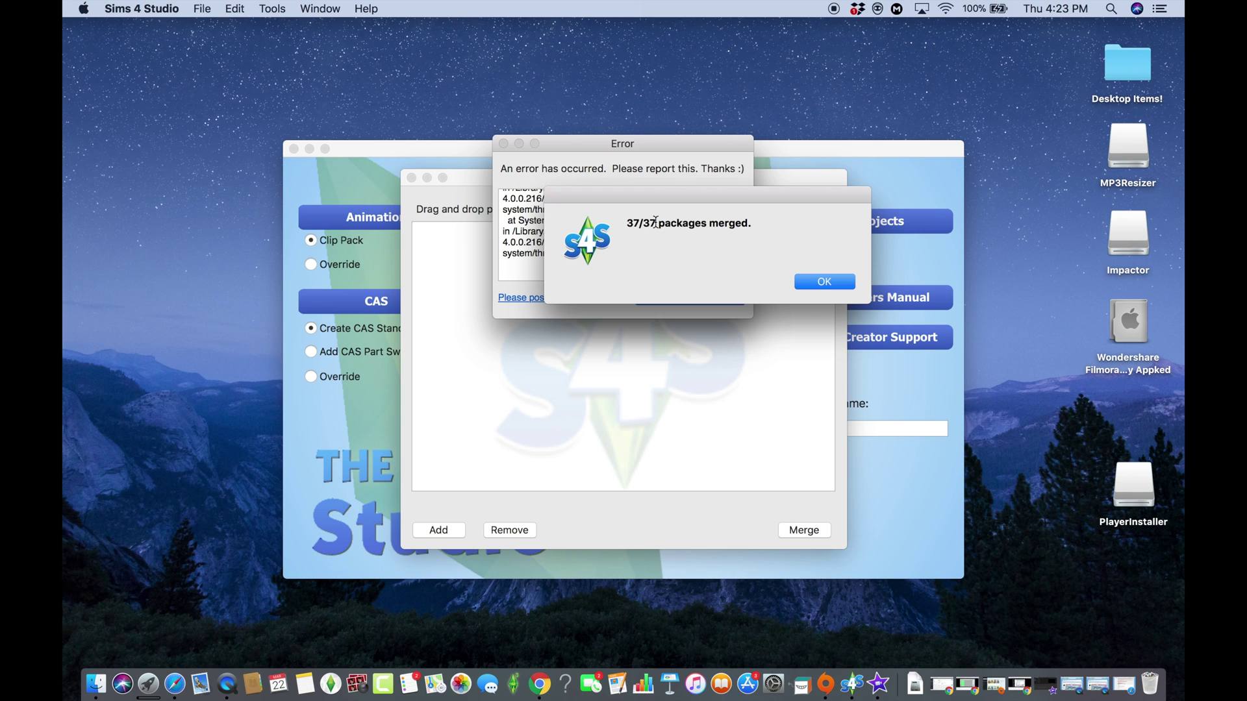
left_click(818, 282)
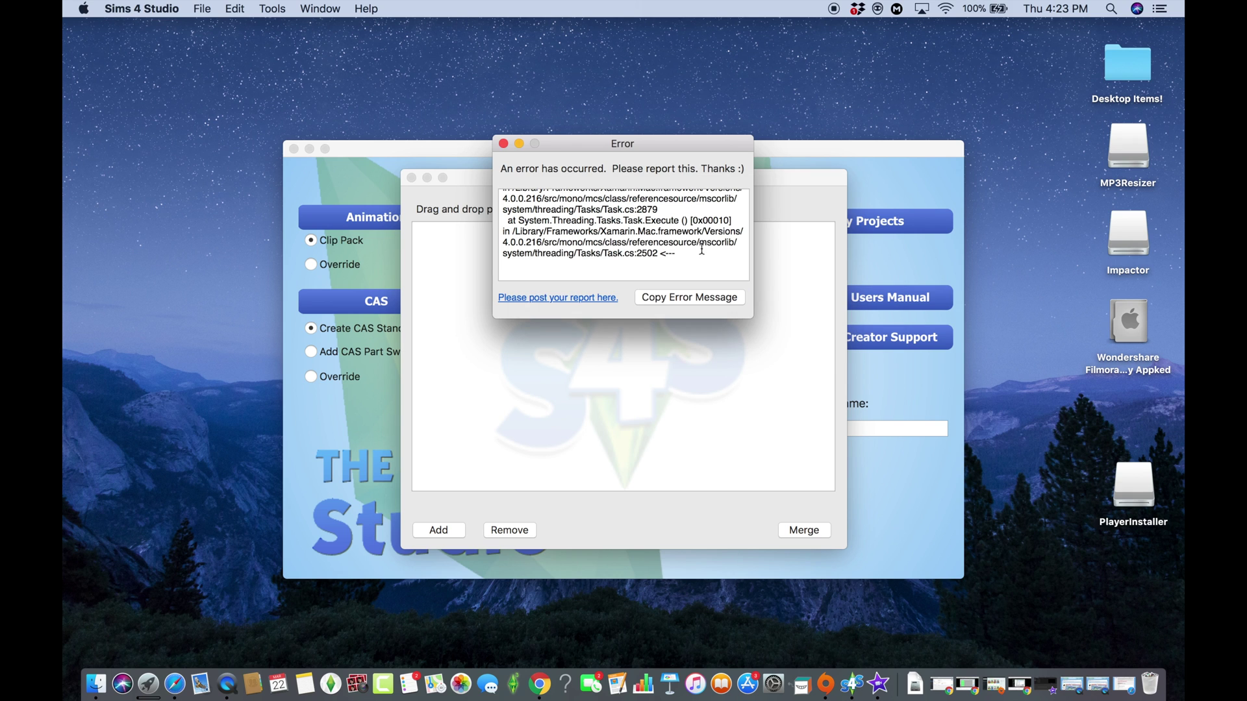
left_click(504, 144)
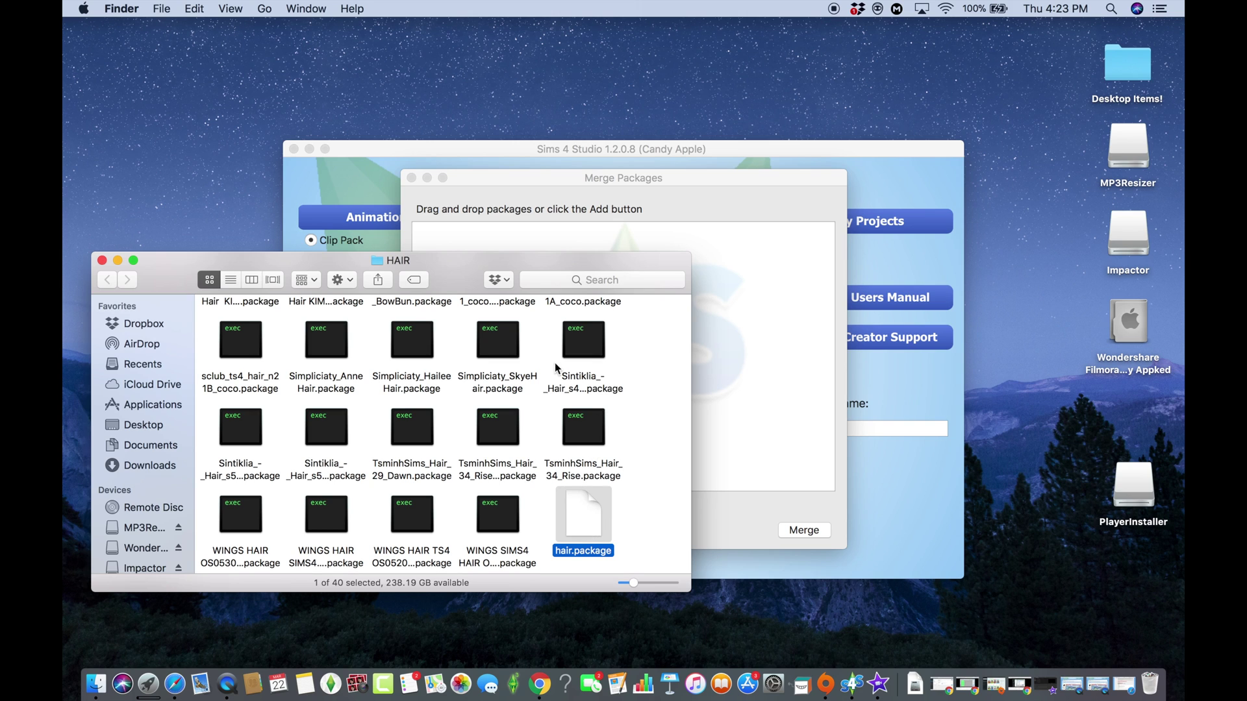
scroll(497, 391, "down", 1)
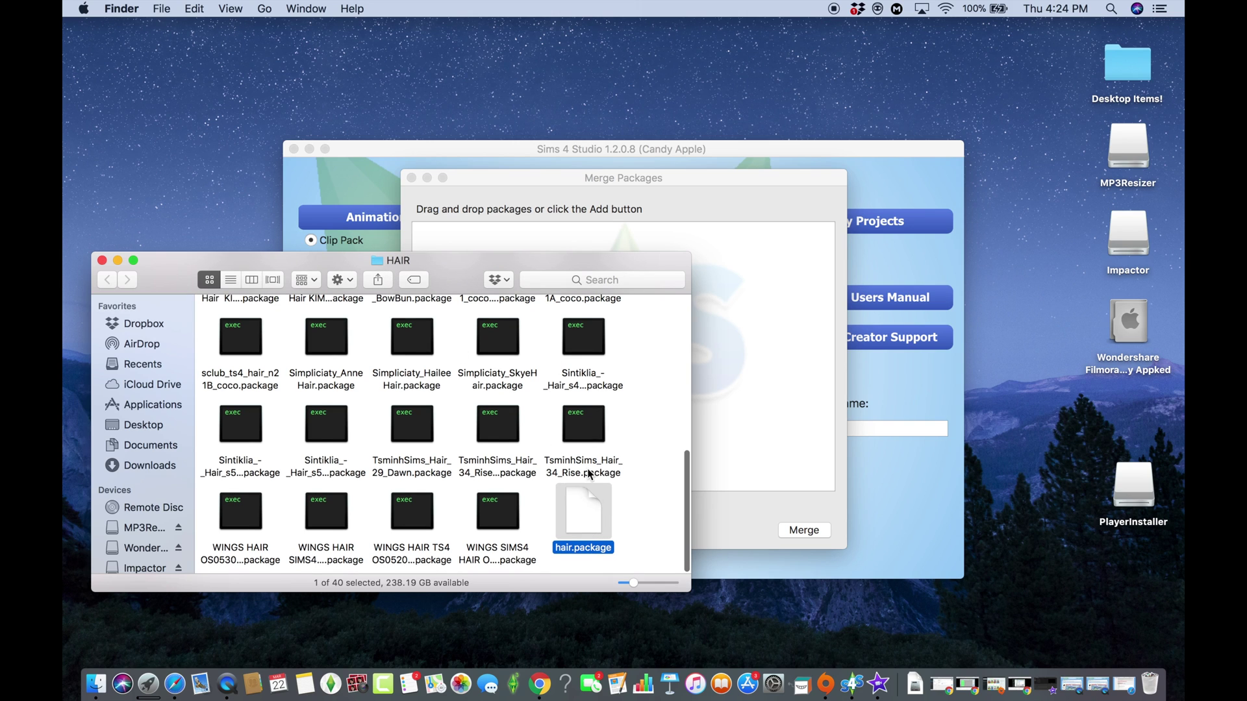
left_click(624, 513)
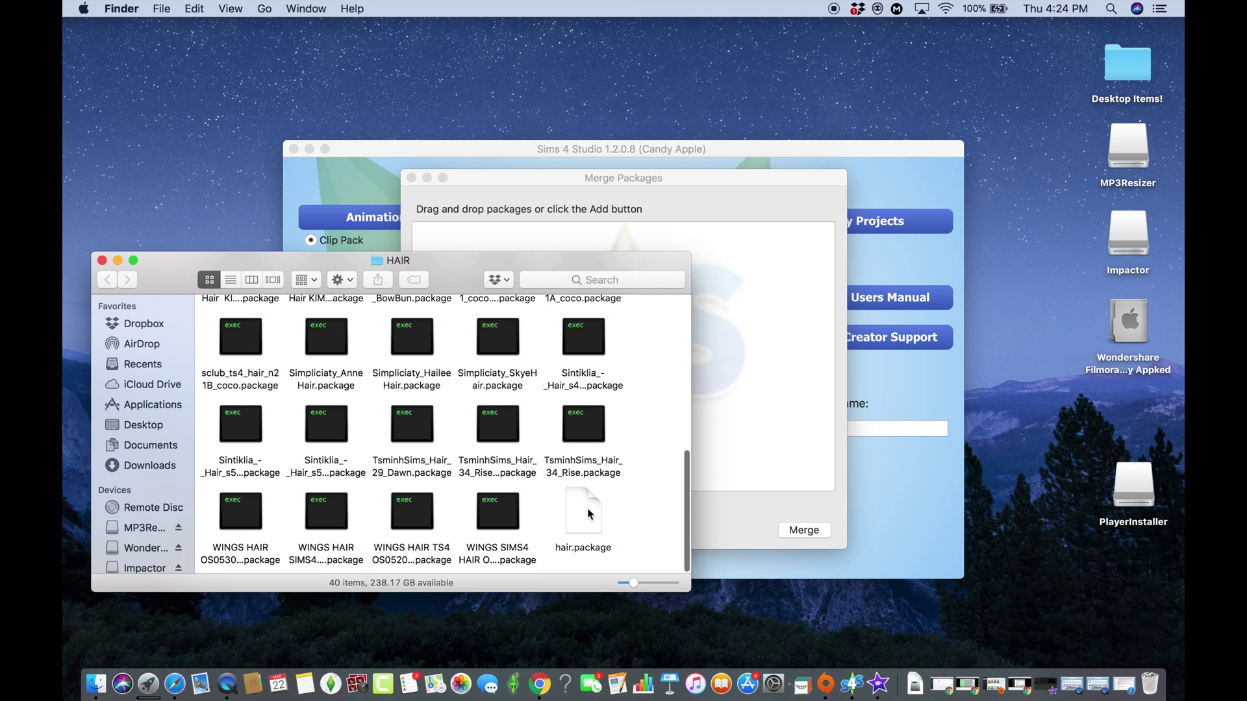